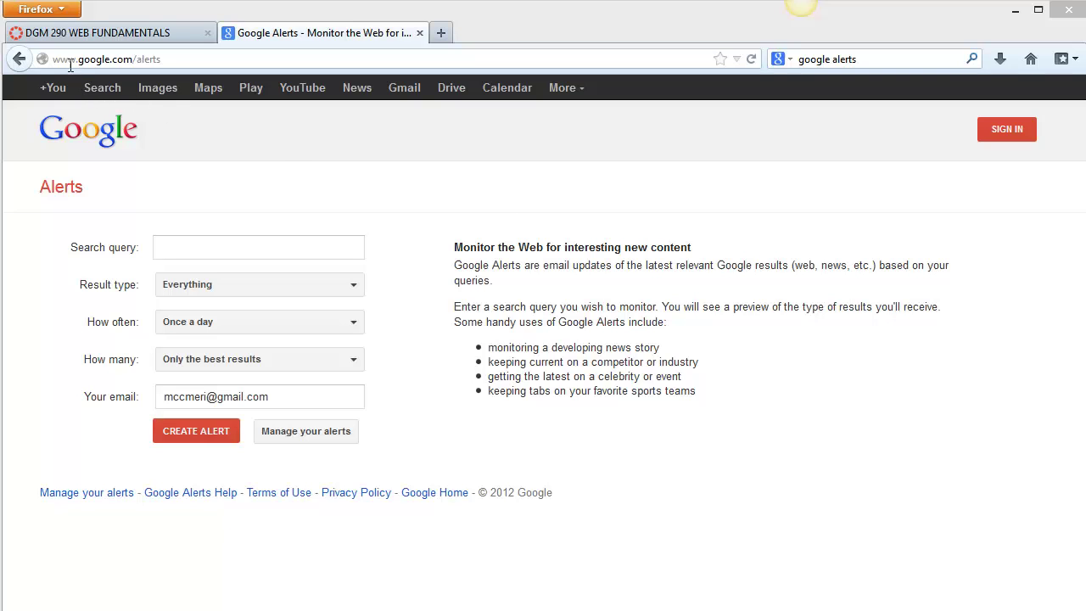
# - Create an alert for the user's full name in quotes, sent once a day with only the best results
pyautogui.click(199, 244)
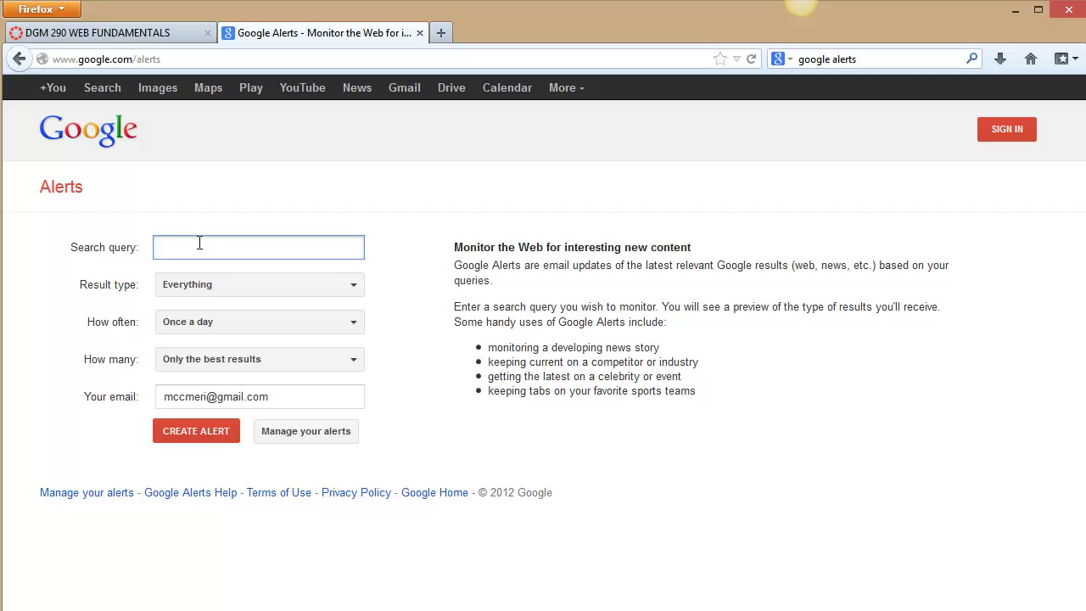
pyautogui.write('"')
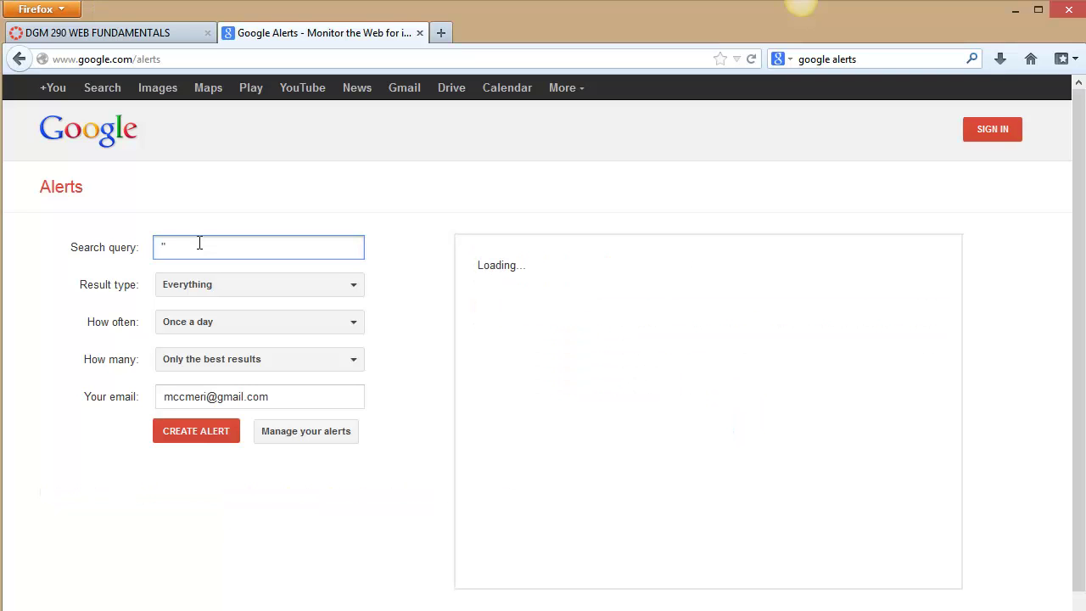
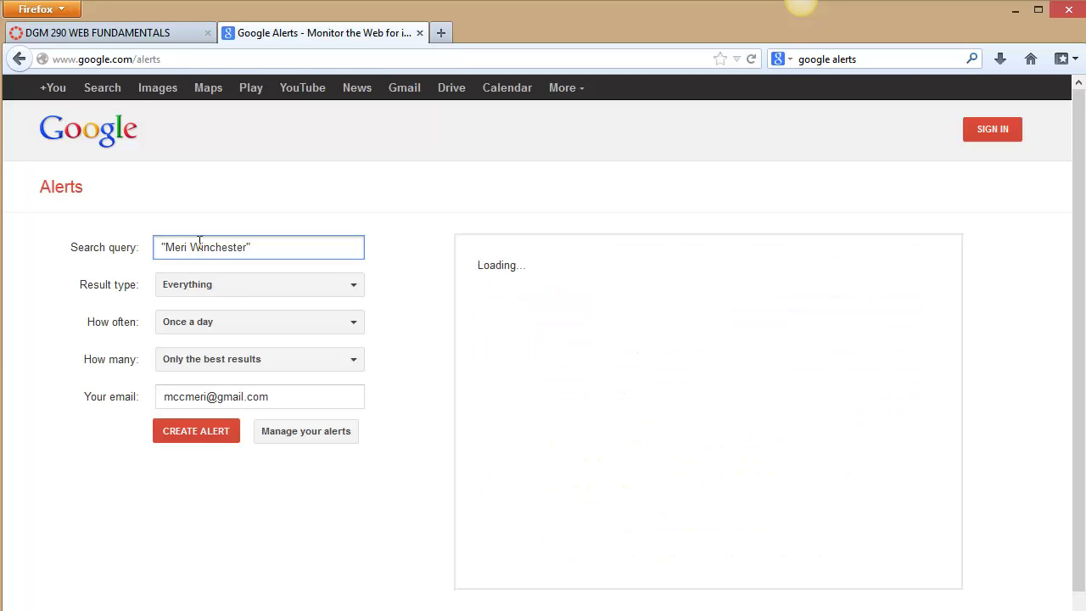
pyautogui.click(241, 325)
pyautogui.click(241, 325)
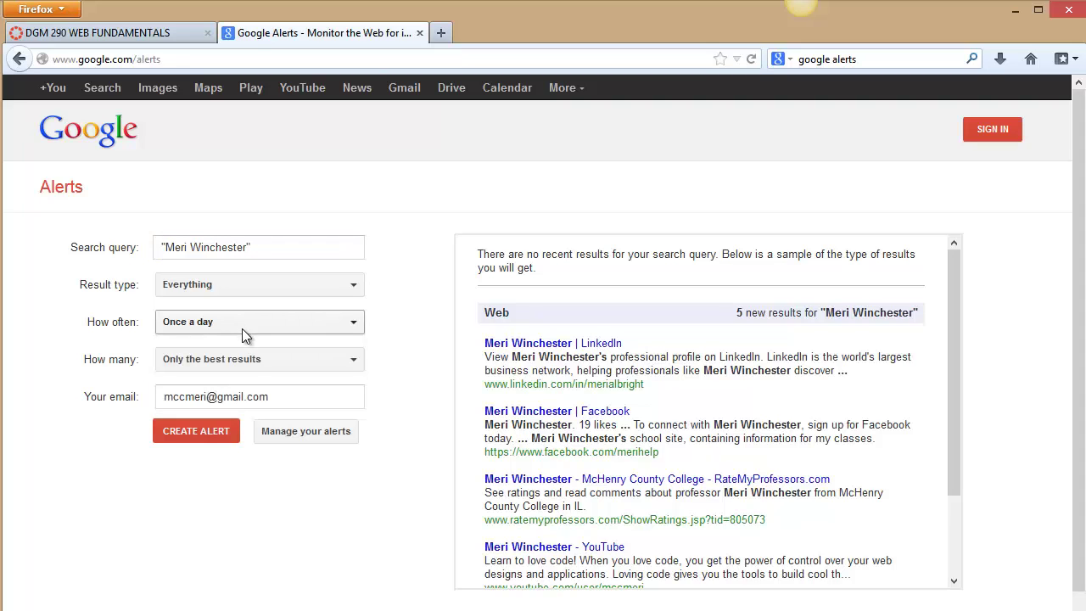
pyautogui.click(251, 359)
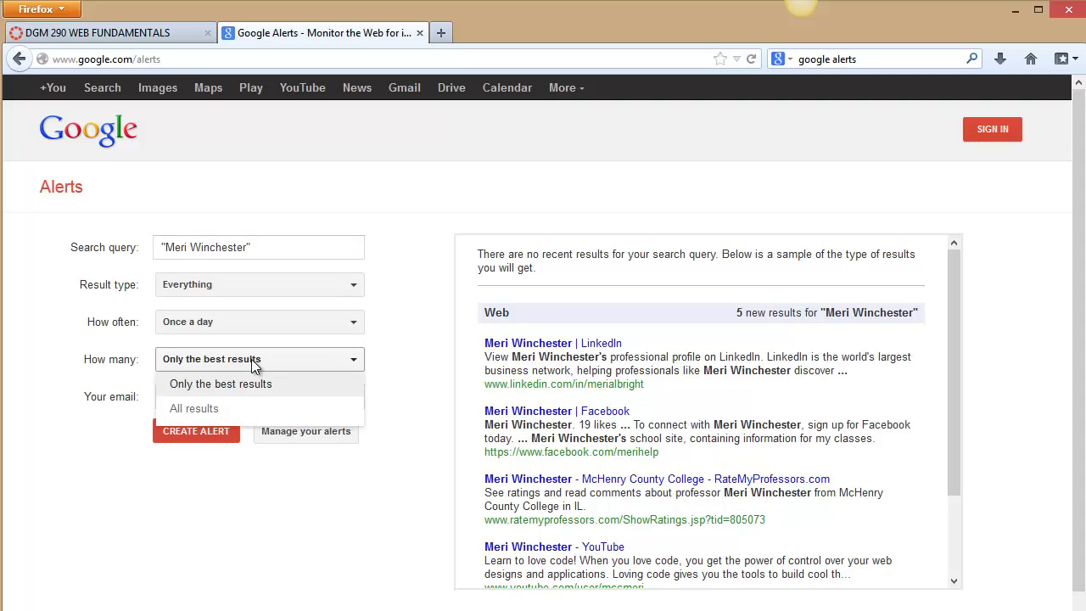
pyautogui.click(251, 359)
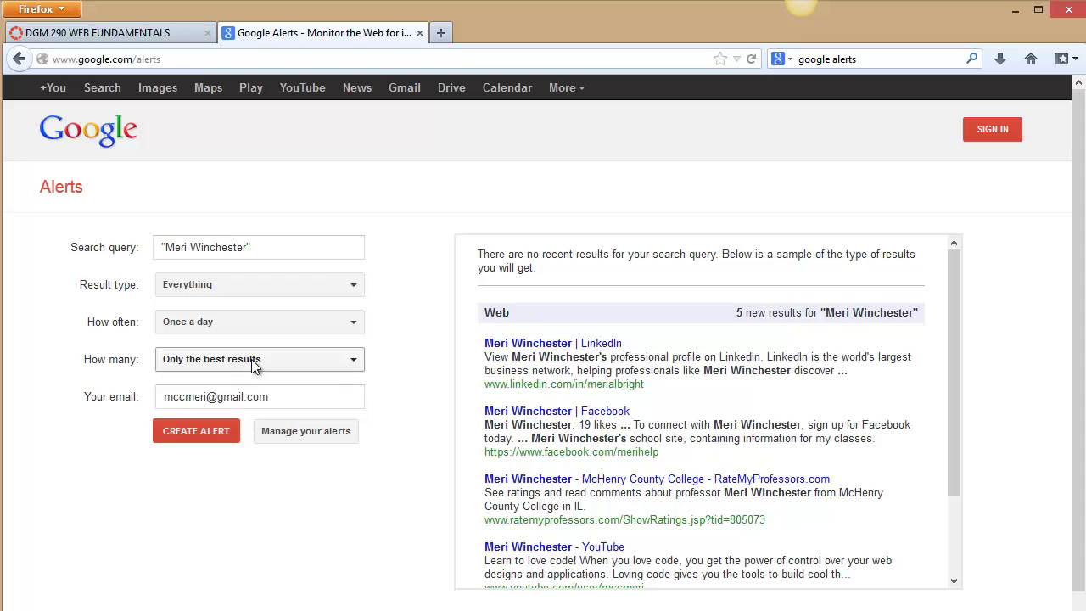
pyautogui.click(229, 434)
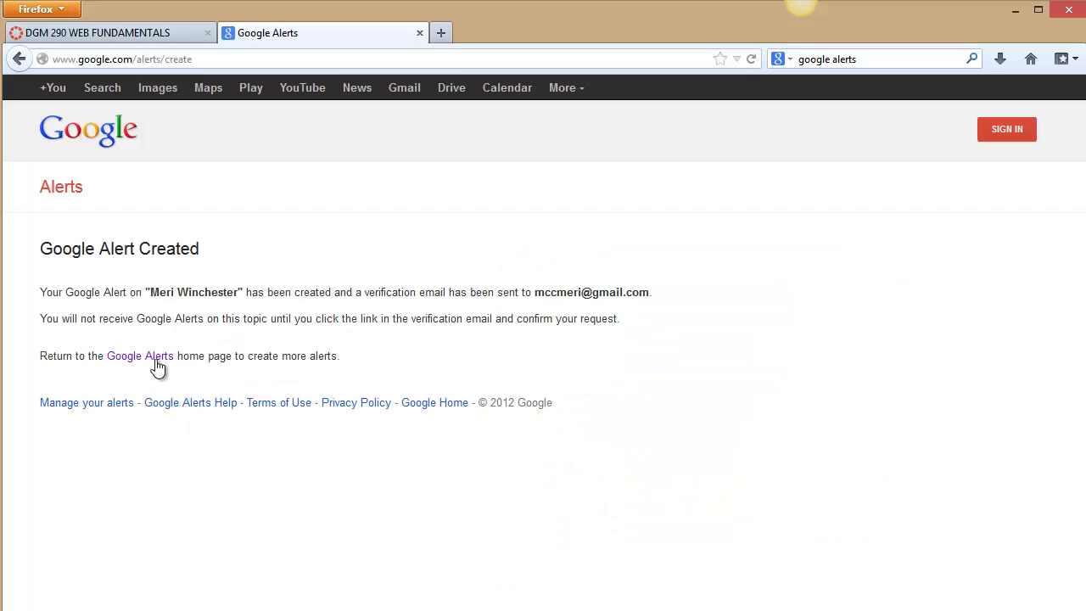
# - Create a second alert for the quoted longer form of the user's name, delivered to the user's email address
pyautogui.click(153, 358)
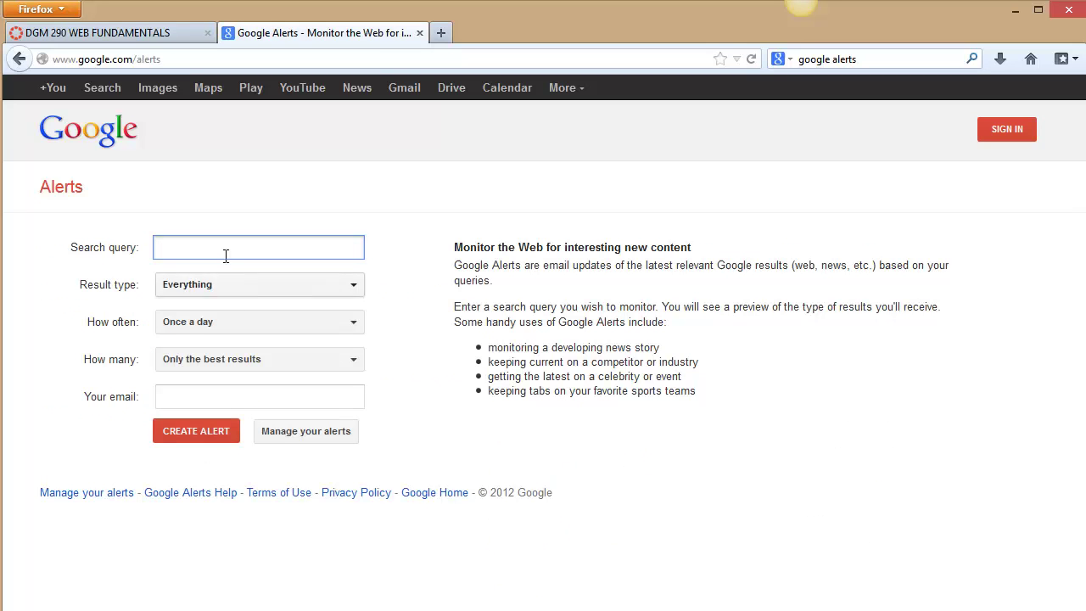
pyautogui.click(224, 251)
pyautogui.write('"')
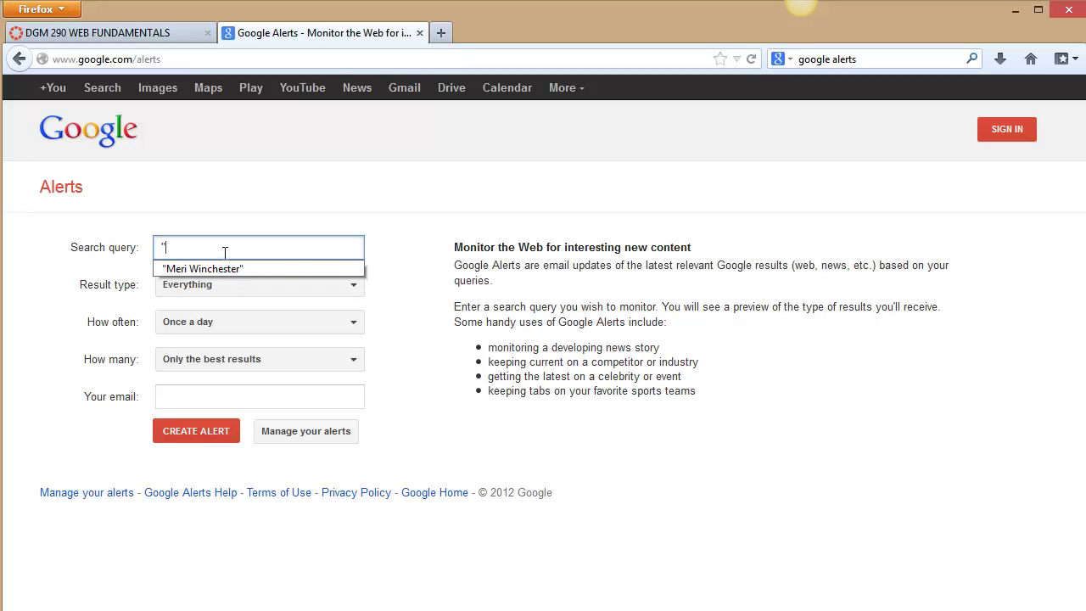
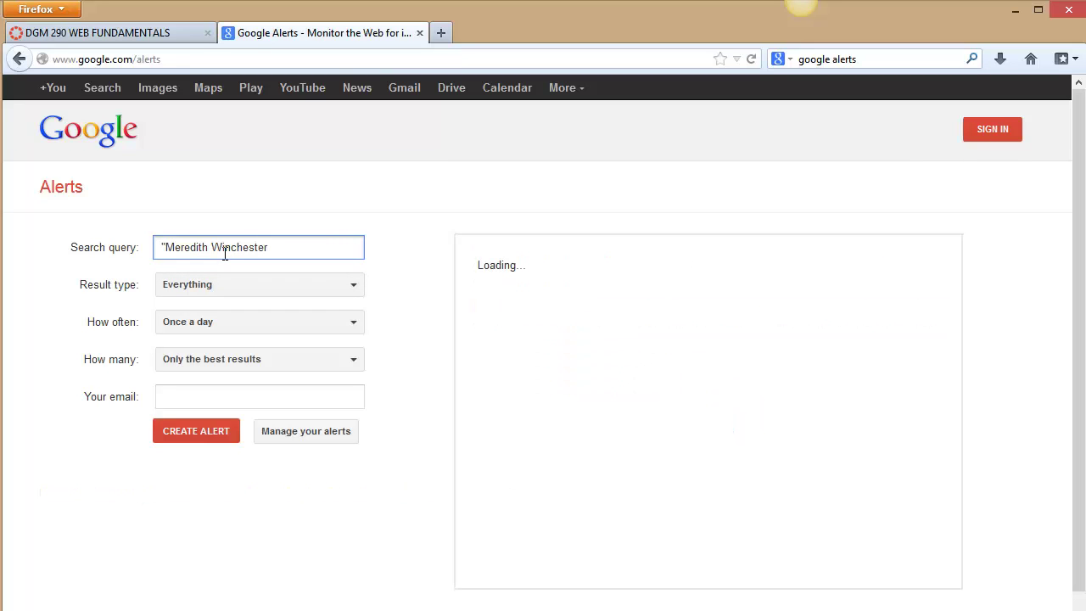
pyautogui.write('"')
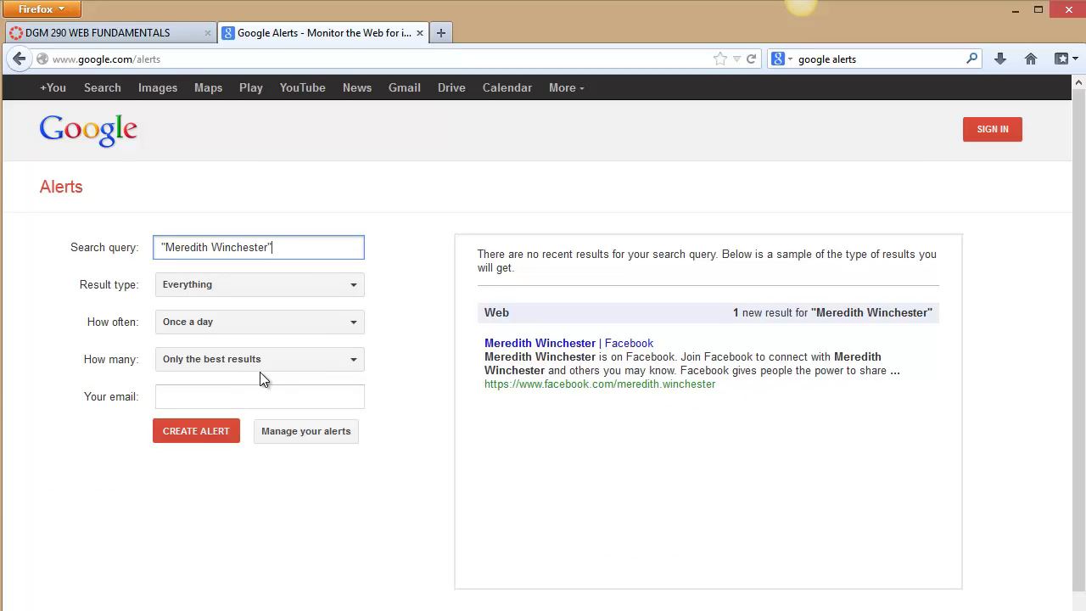
pyautogui.click(260, 395)
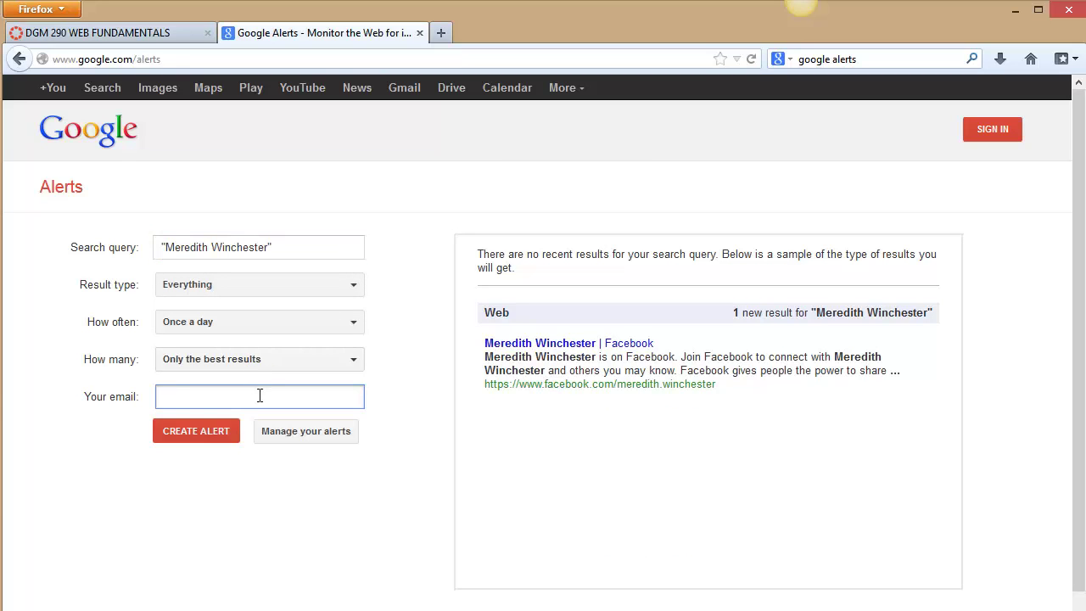
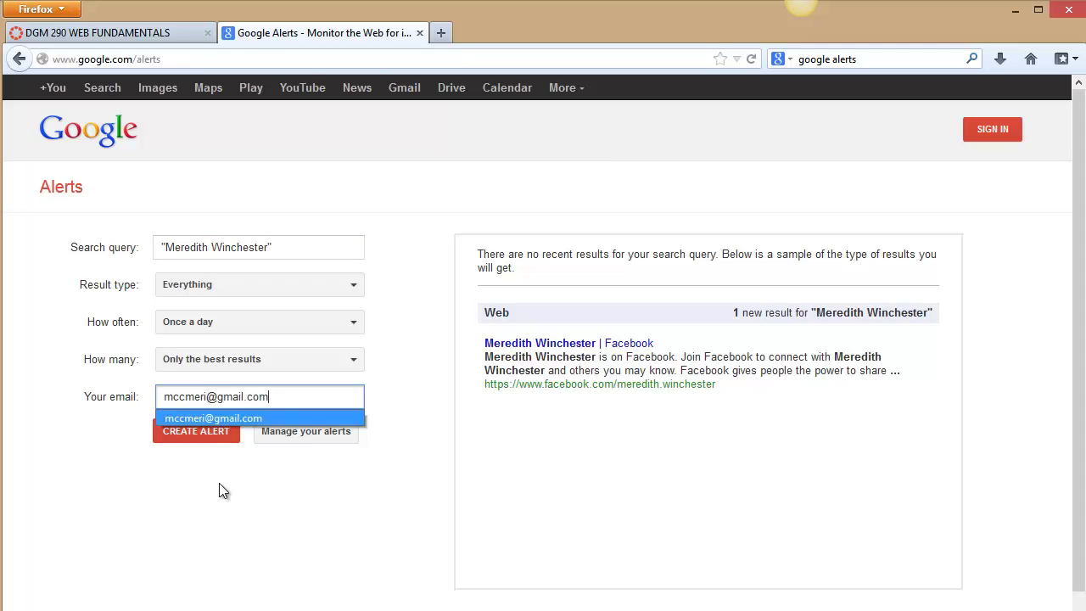
pyautogui.click(210, 429)
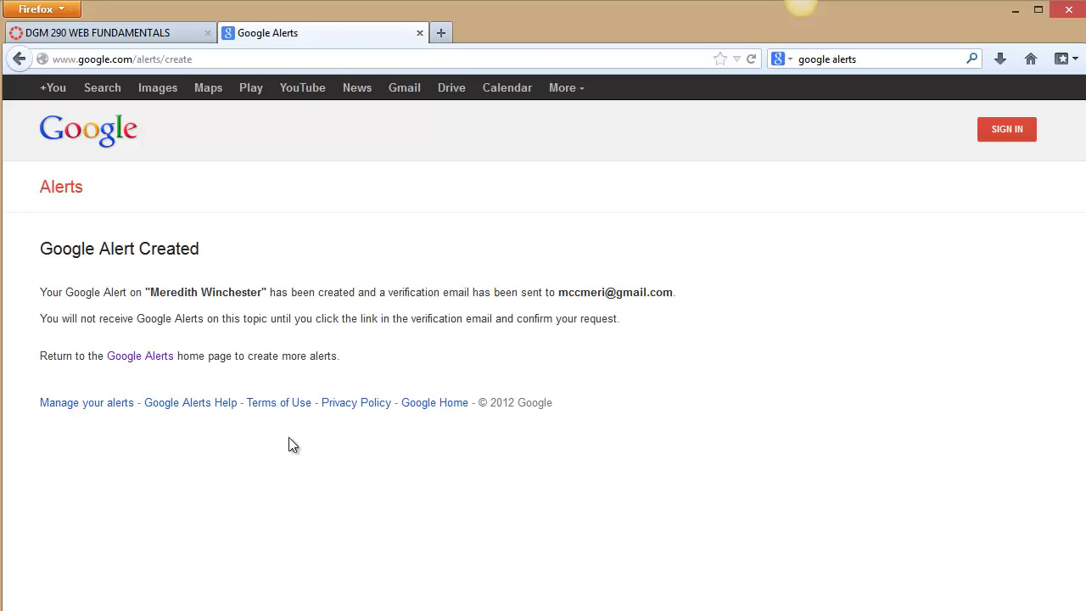
# - Go to Manage your alerts and sign in with the account email and password
pyautogui.click(138, 358)
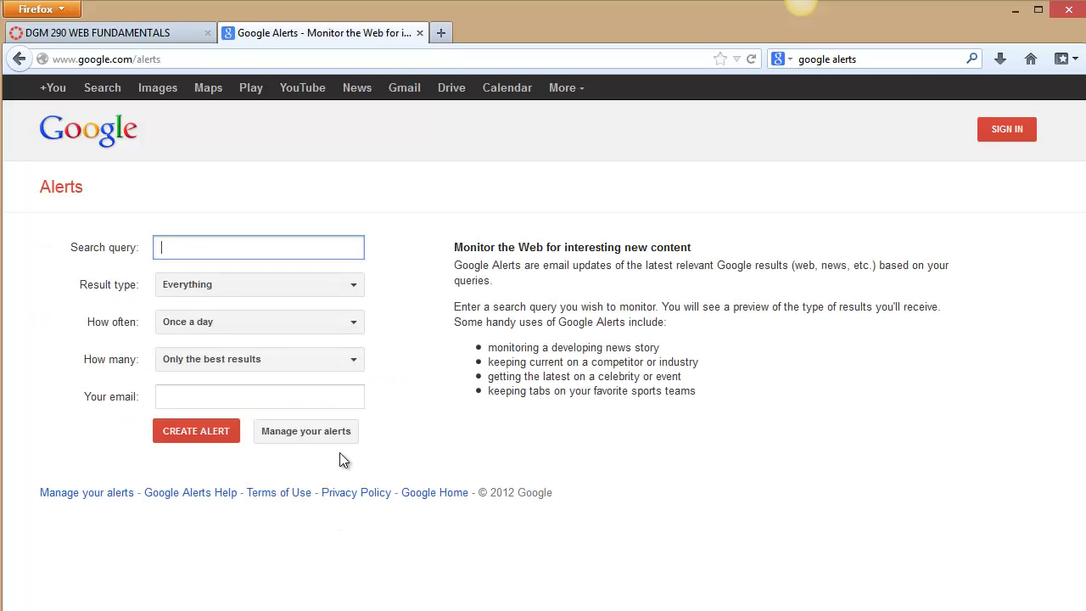
pyautogui.click(341, 438)
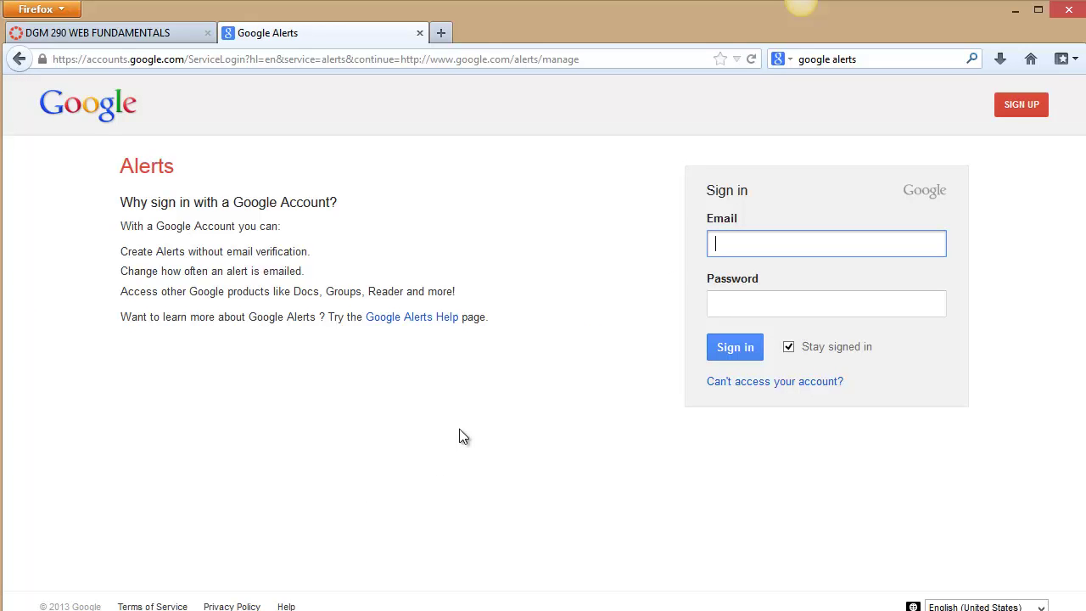
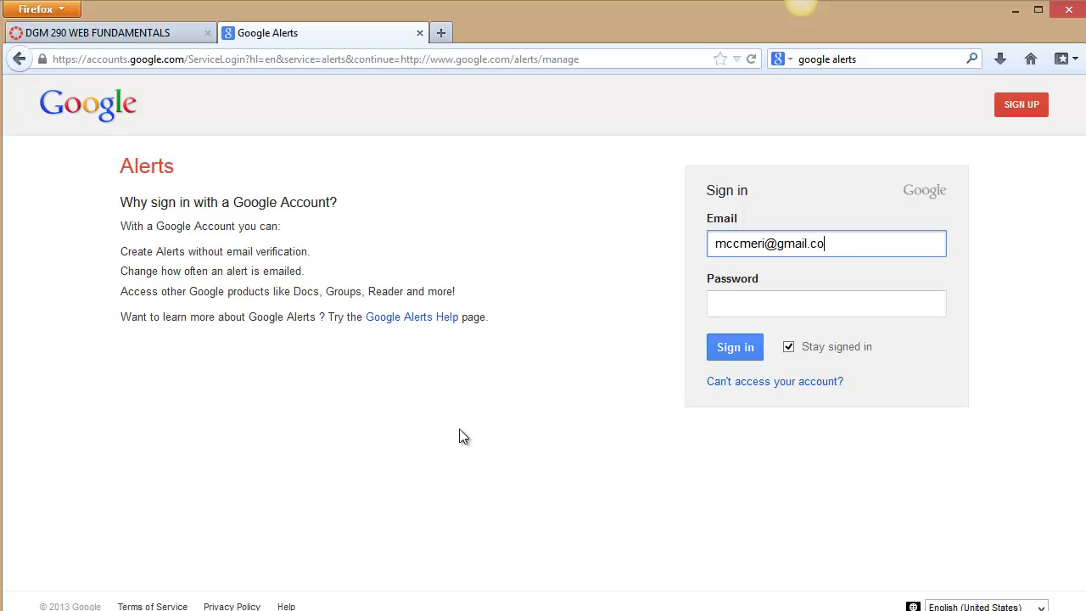
pyautogui.press('Tab')
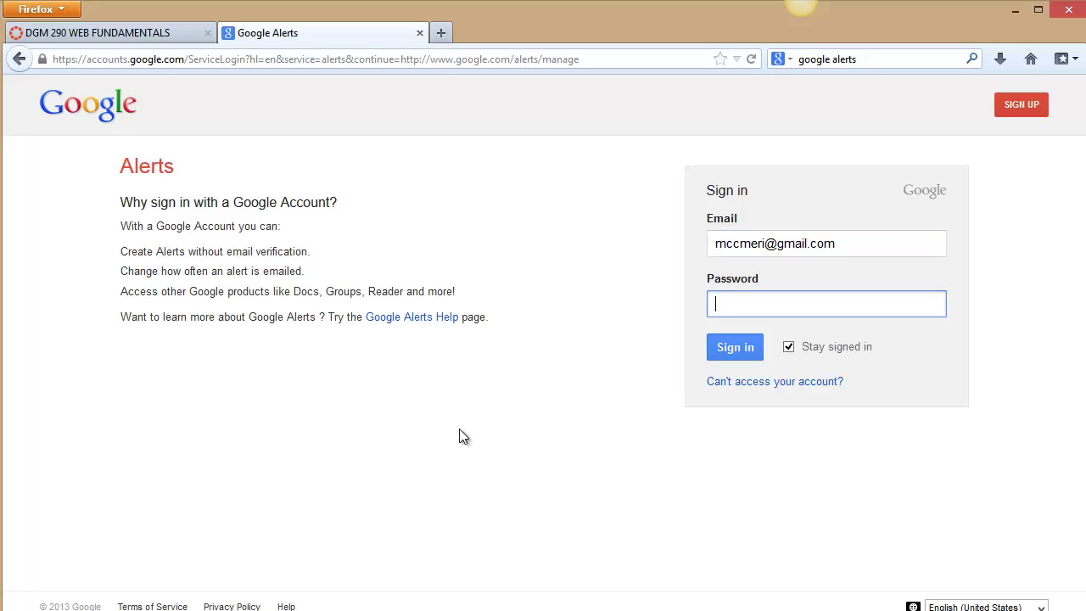
pyautogui.write('••••••••')
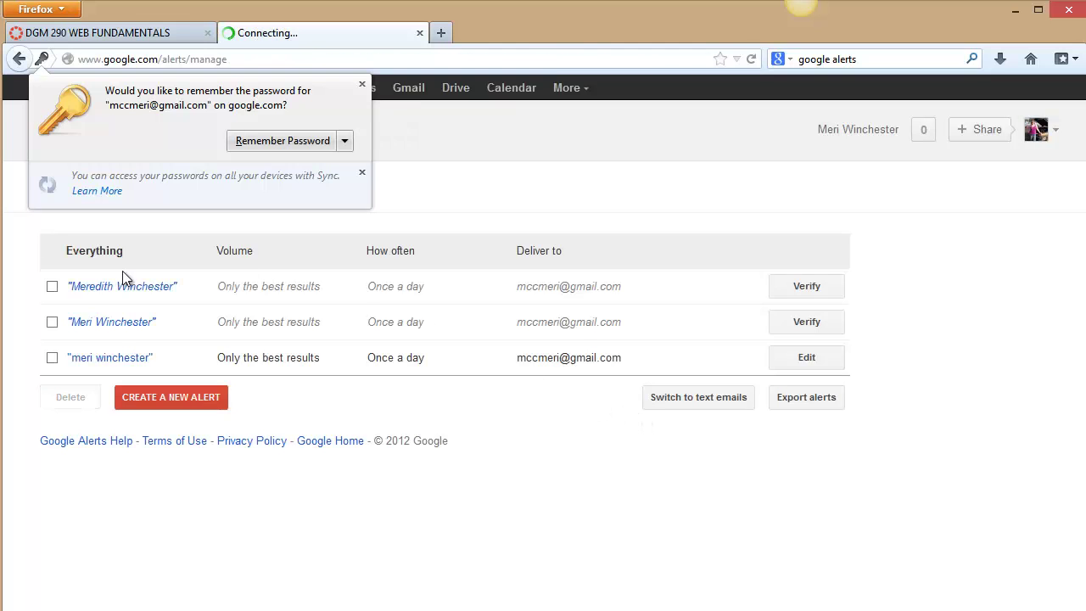
# - Select the unverified capitalised-name alert instead of the lowercase one and delete it
pyautogui.click(51, 359)
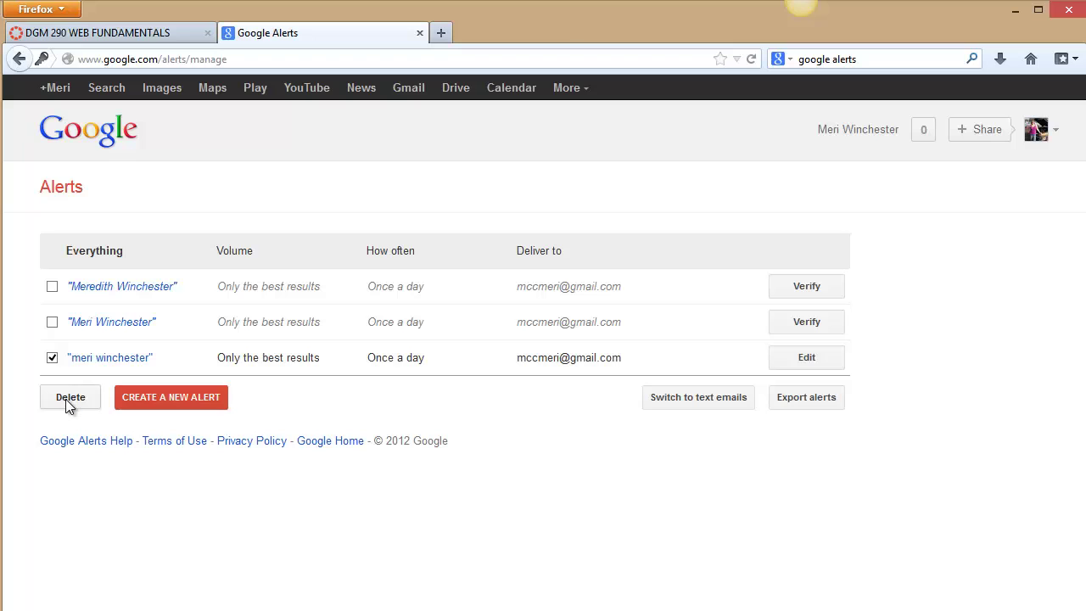
pyautogui.click(52, 358)
pyautogui.click(51, 322)
pyautogui.click(68, 397)
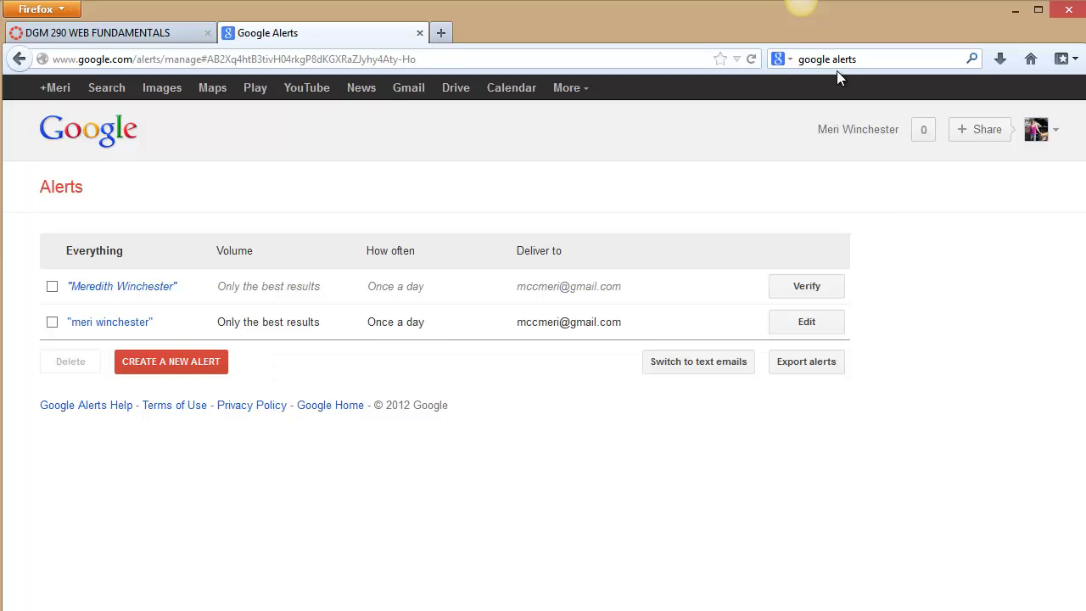
# - Run a web search for the user's name in quotes and scroll through the first page of results
pyautogui.moveTo(865, 61); pyautogui.dragTo(737, 57)
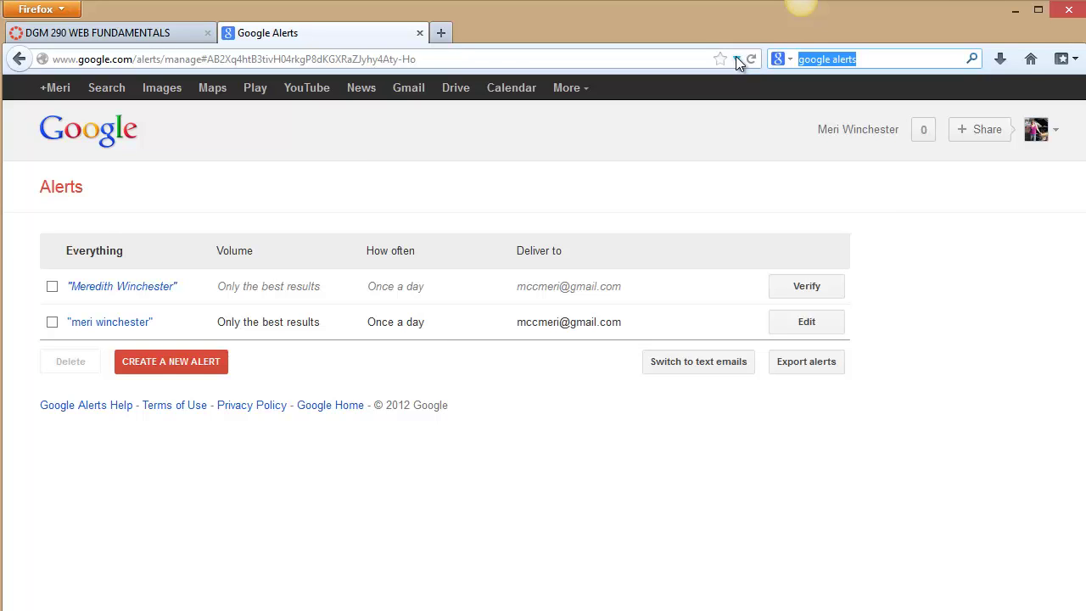
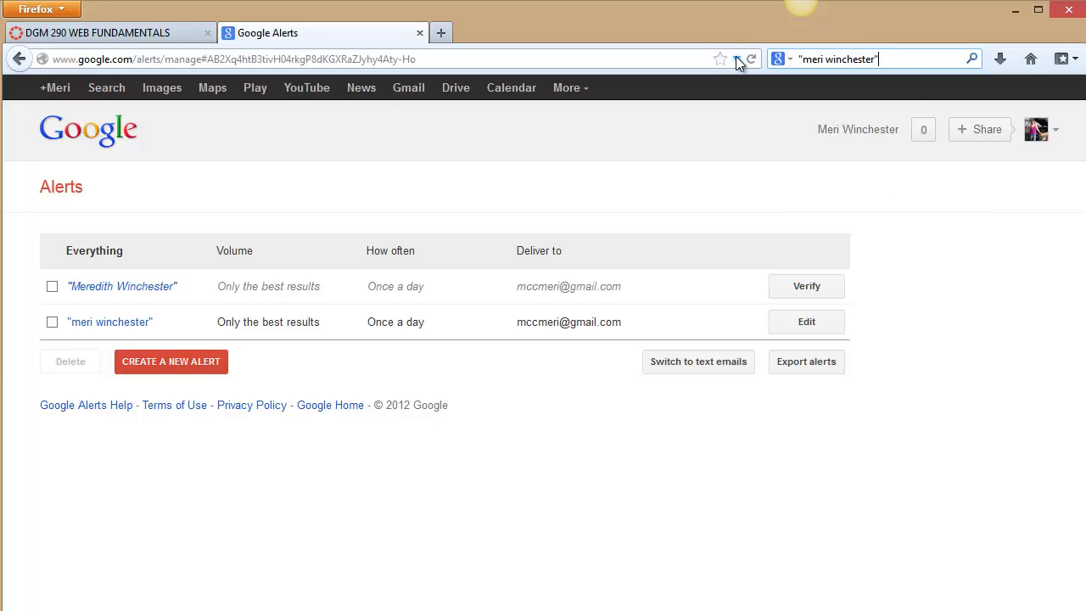
pyautogui.press('Return')
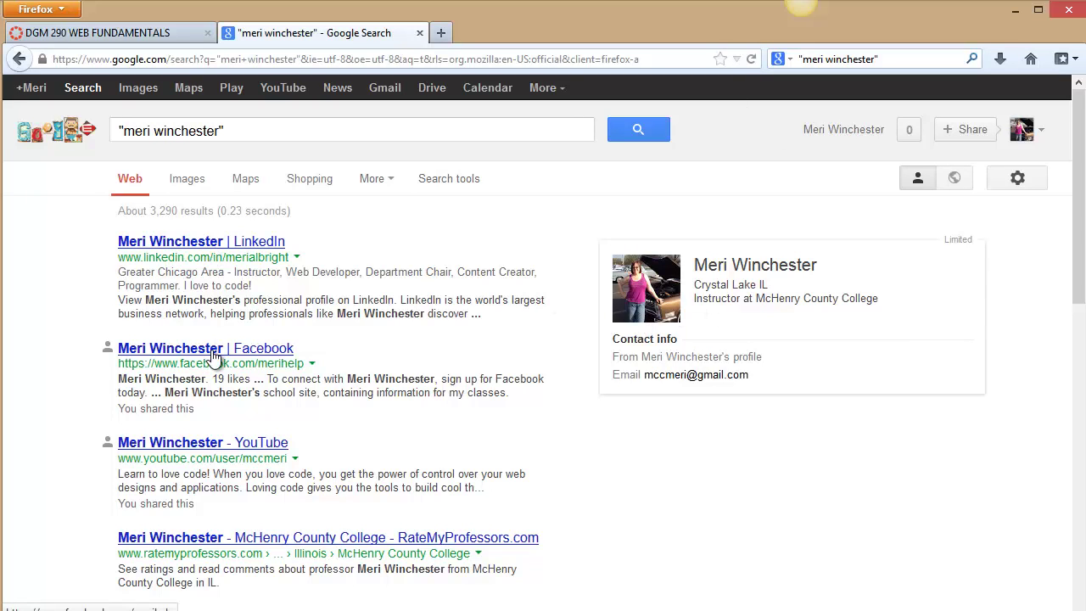
pyautogui.scroll(-2, 214, 356)
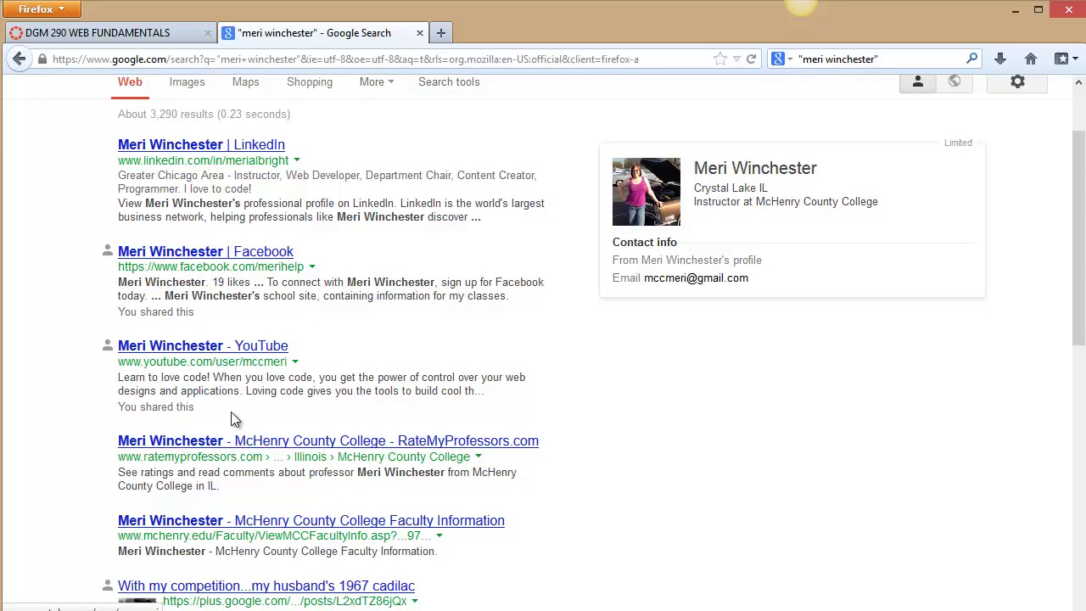
pyautogui.scroll(-2, 232, 413)
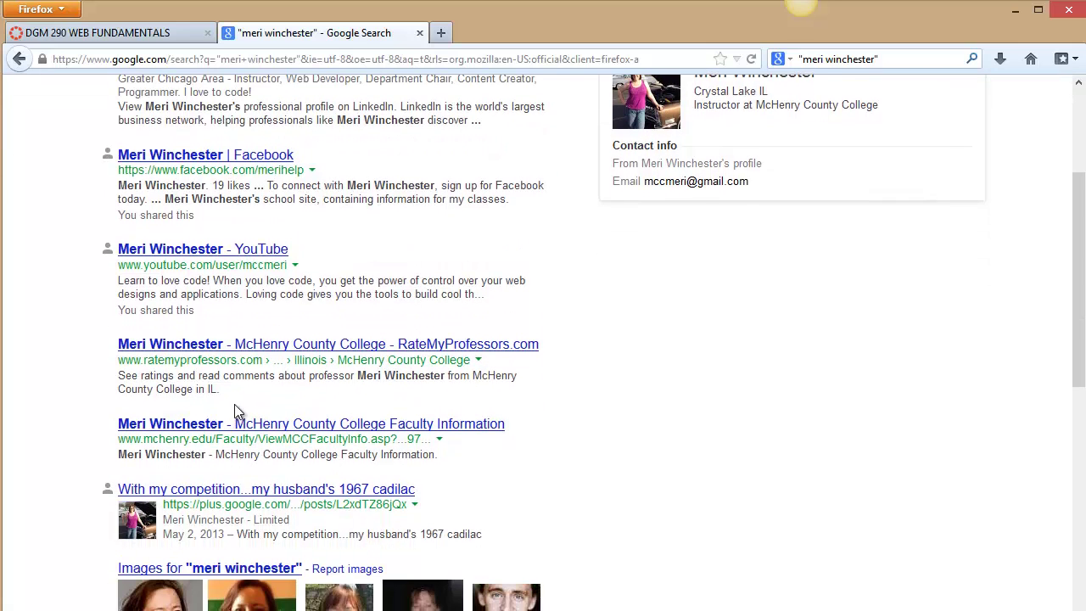
pyautogui.scroll(-2, 235, 414)
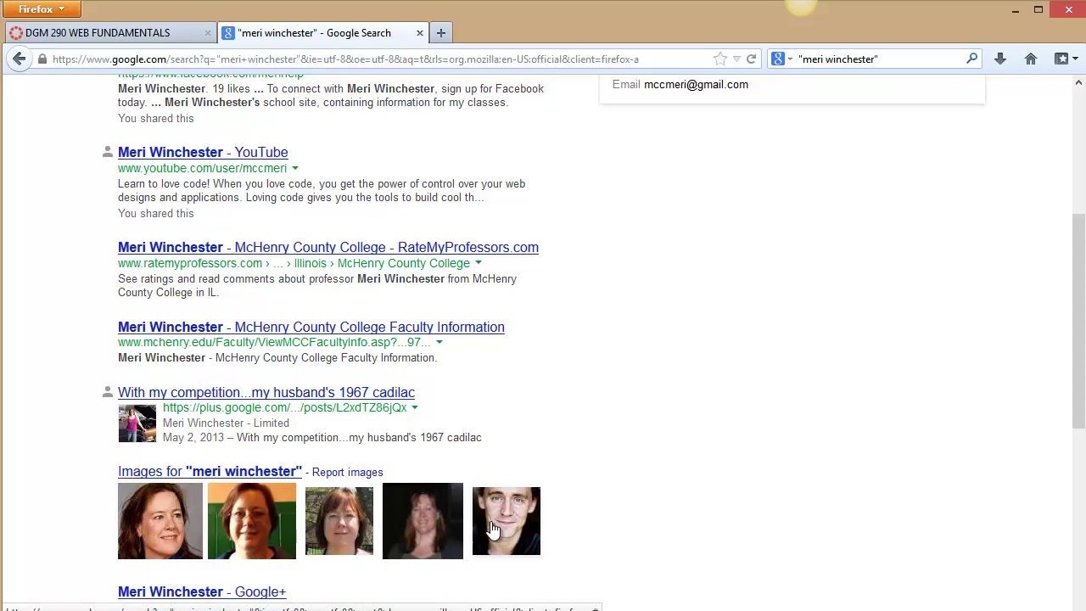
pyautogui.scroll(-2, 492, 522)
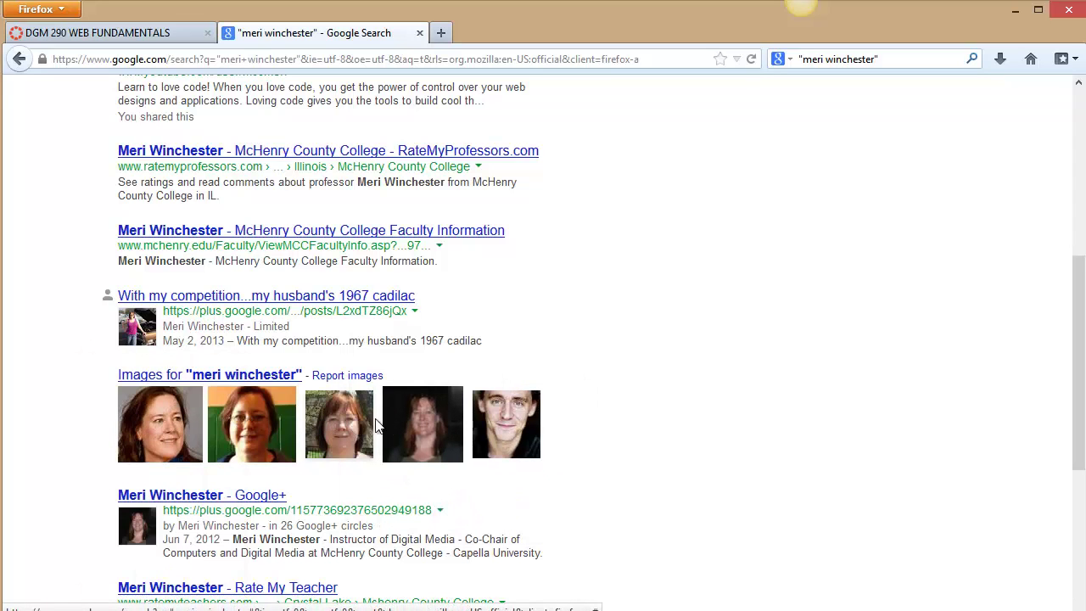
pyautogui.scroll(-1, 293, 492)
pyautogui.scroll(-2, 294, 492)
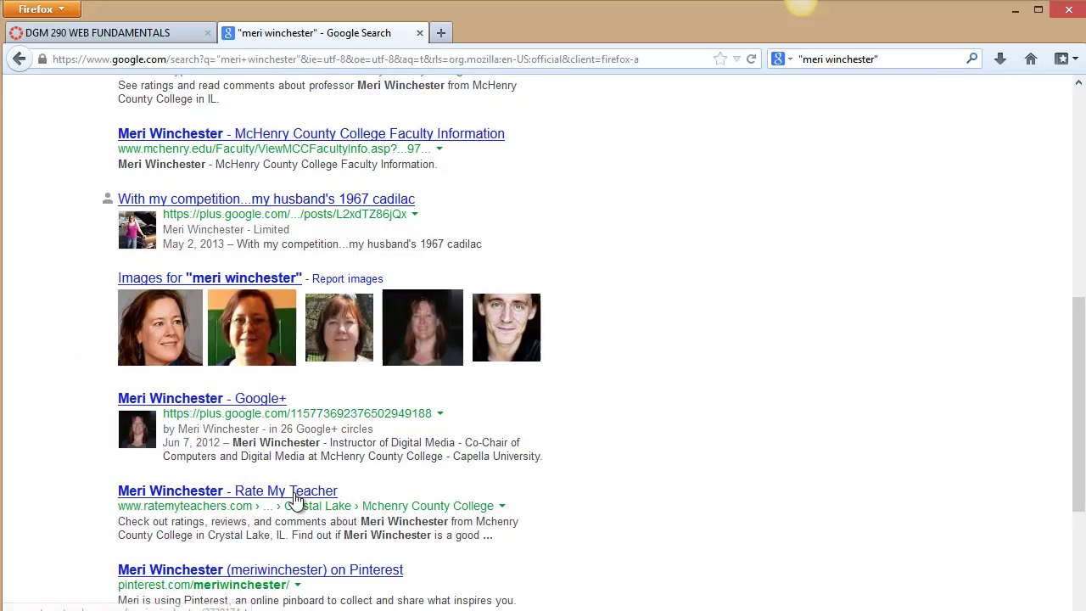
pyautogui.scroll(10, 465, 486)
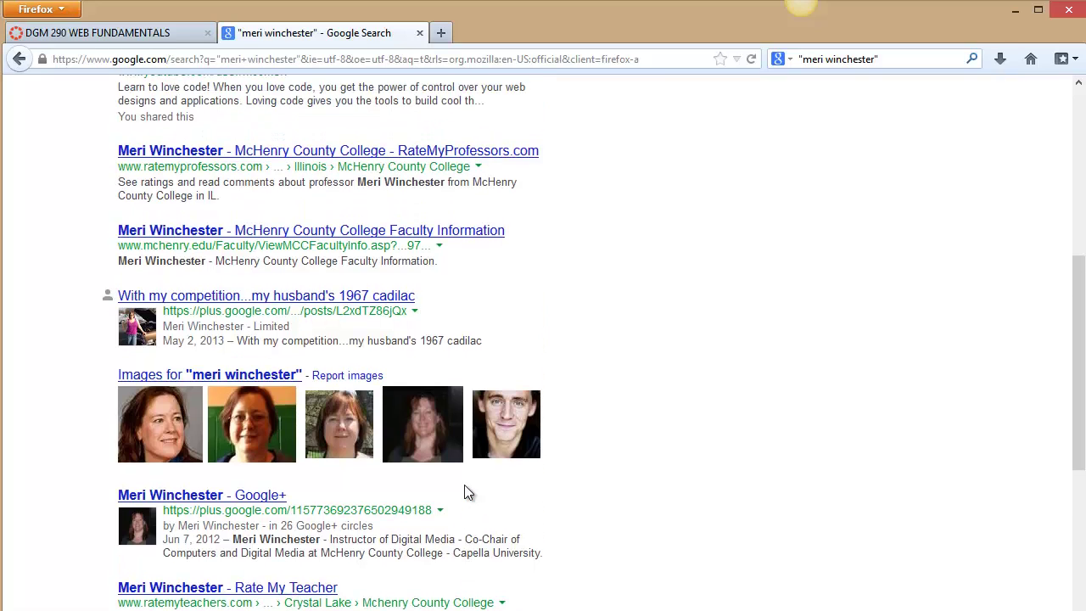
pyautogui.scroll(-13, 465, 487)
pyautogui.scroll(-3, 464, 490)
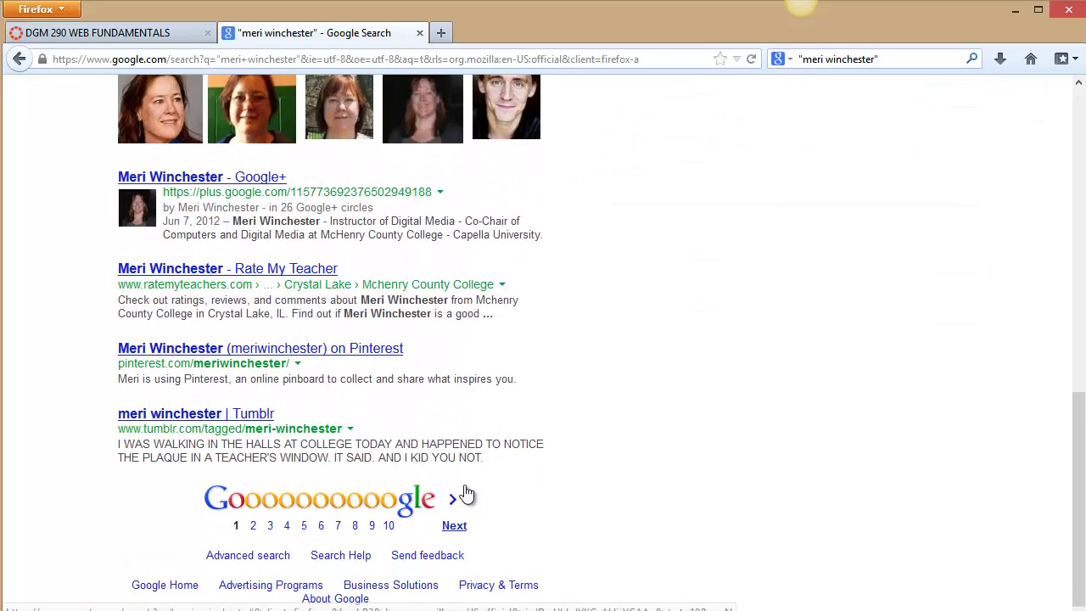
# - Move to page 2 of the results and scroll through its profile and resume listings
pyautogui.click(452, 524)
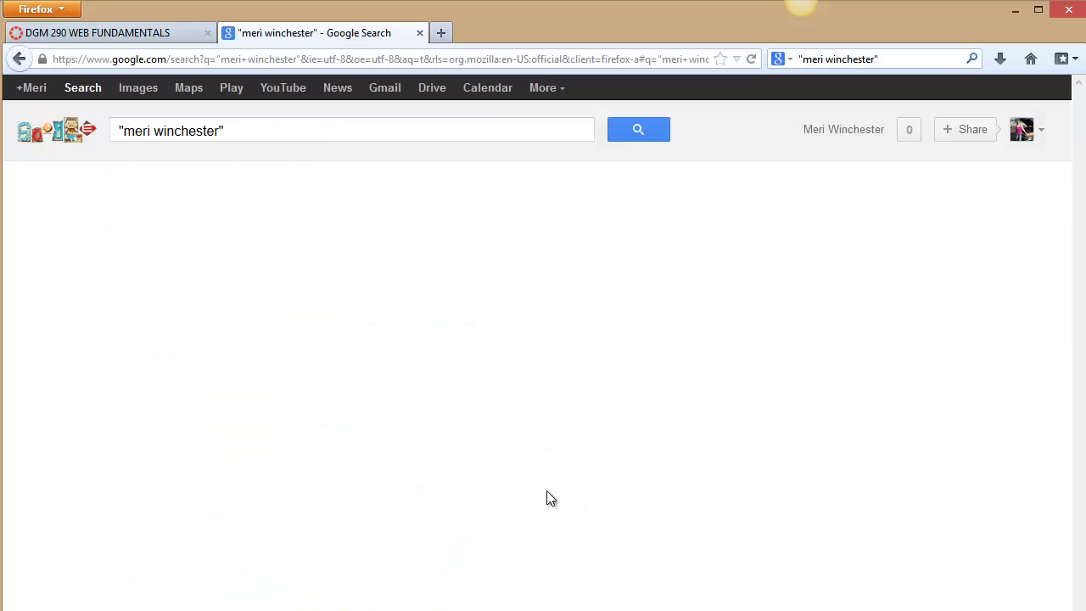
pyautogui.scroll(-2, 541, 491)
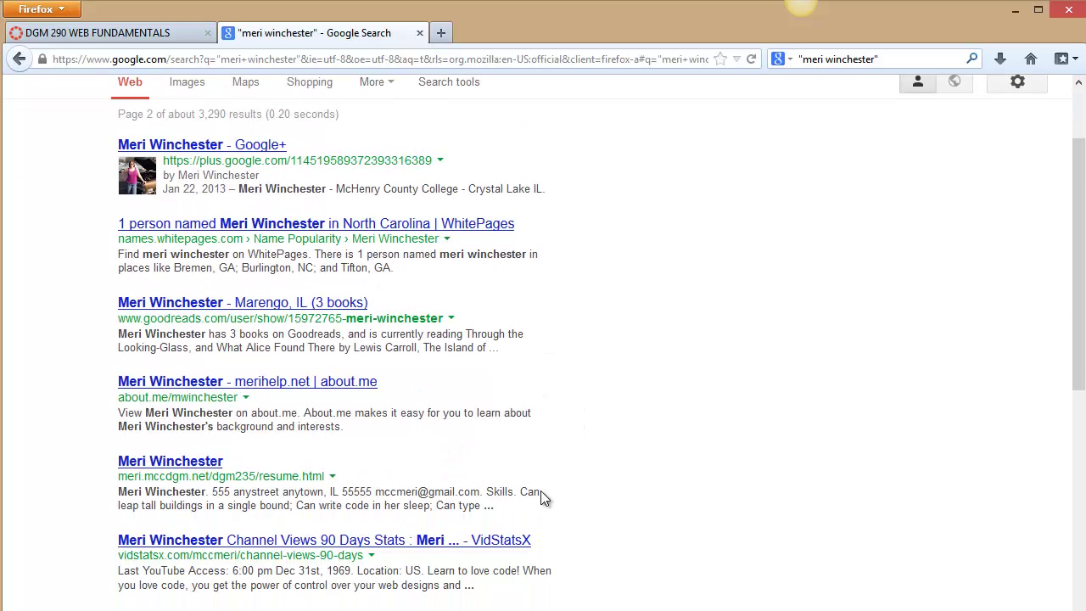
pyautogui.scroll(-3, 540, 496)
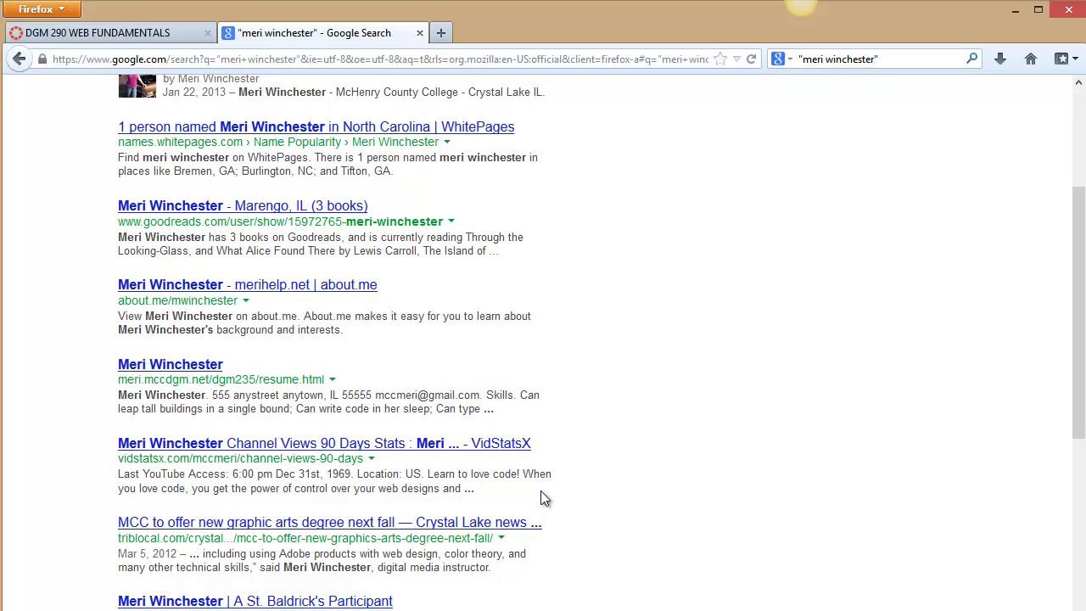
pyautogui.scroll(-1, 543, 498)
pyautogui.scroll(5, 541, 490)
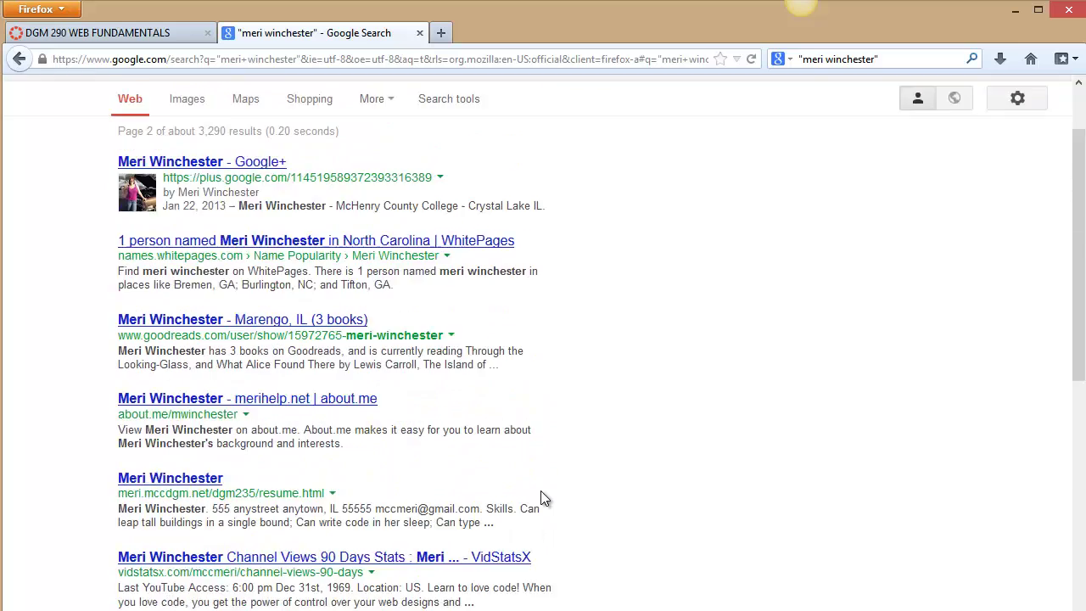
# - Replace the Google query with 'meri help' and run the search
pyautogui.tripleClick(424, 133)
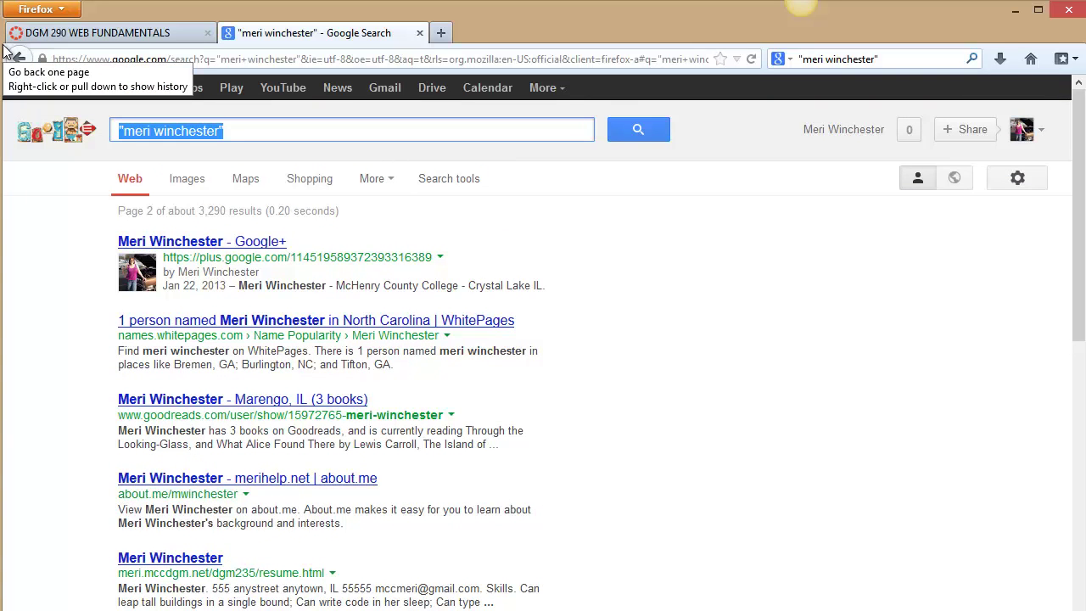
pyautogui.write('m')
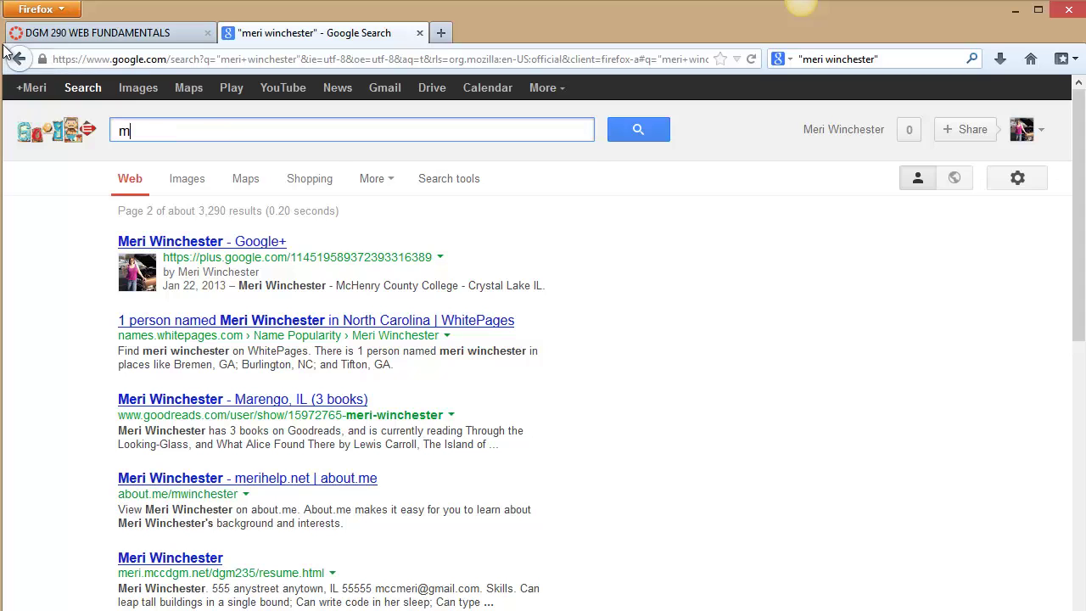
pyautogui.write('eri hel')
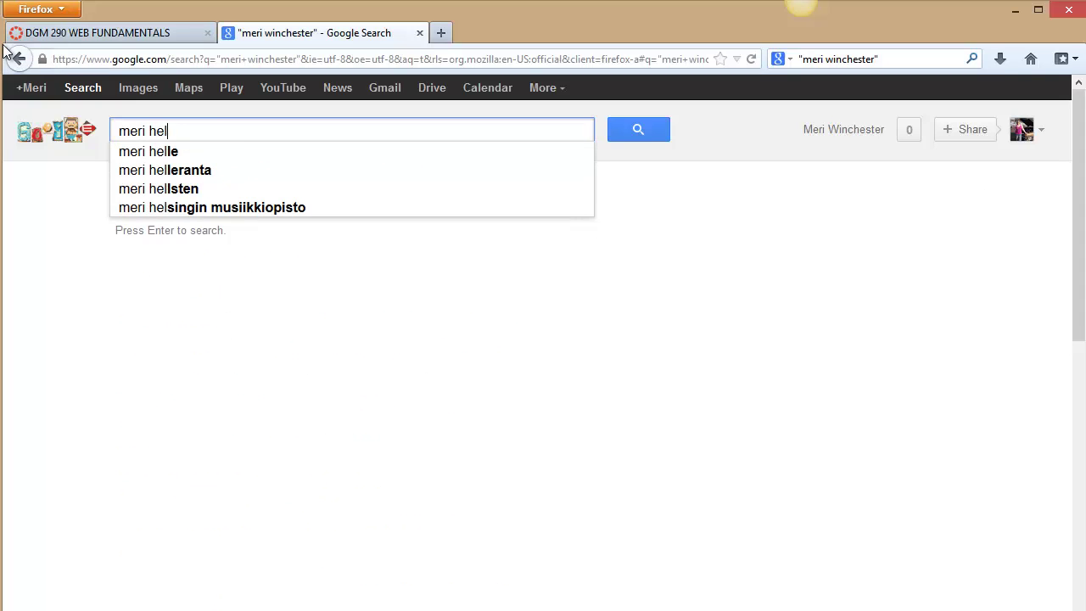
pyautogui.write('p')
pyautogui.press('Return')
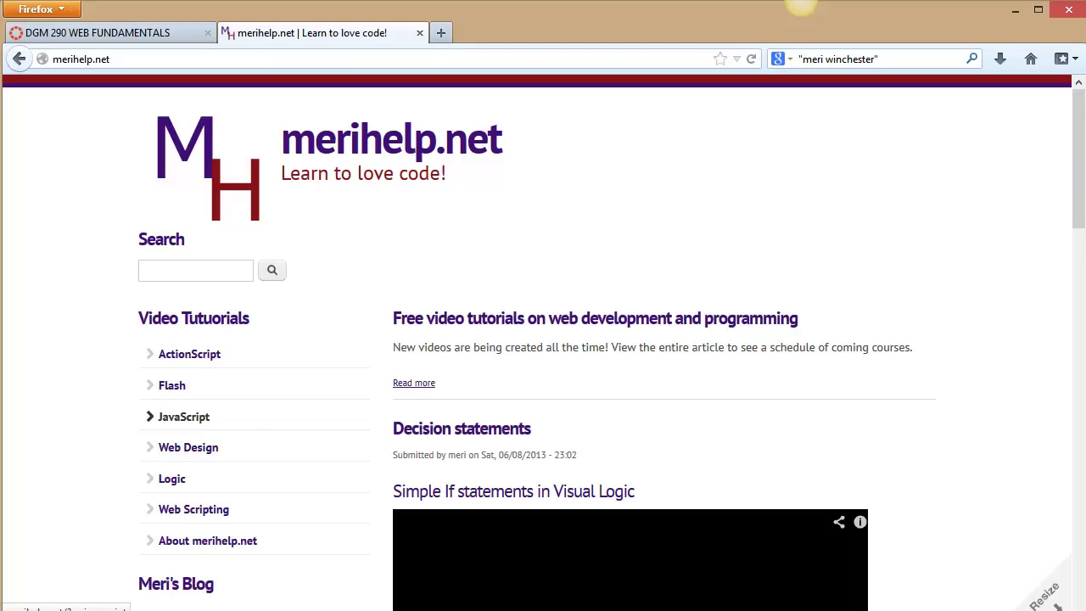
pyautogui.click(1078, 281)
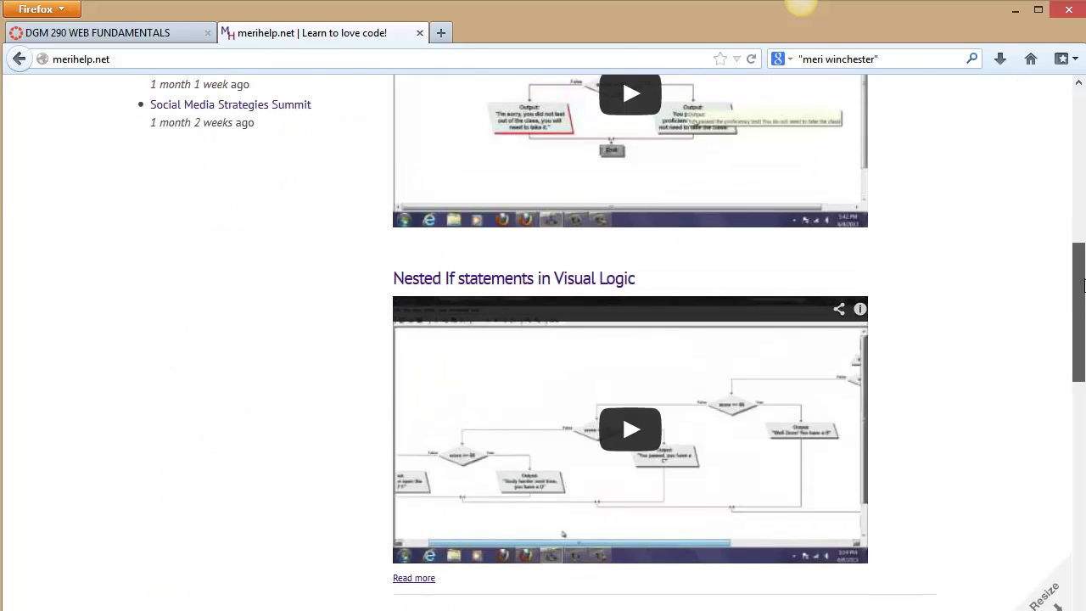
pyautogui.moveTo(1083, 285); pyautogui.dragTo(1083, 198)
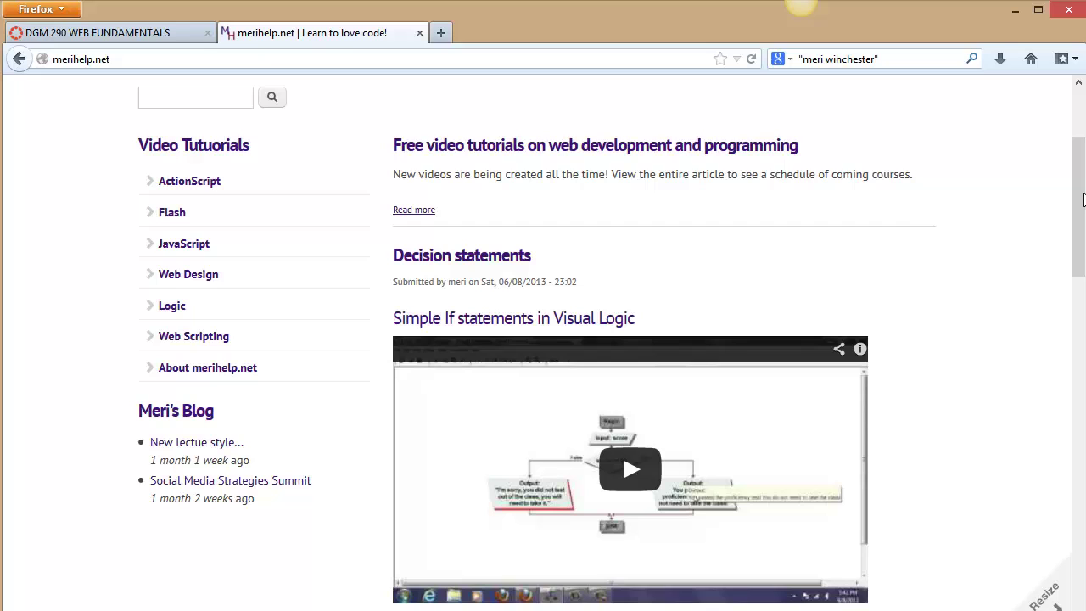
pyautogui.scroll(2, 1012, 134)
# - Search the site for 'masking' and view the Masking Layers page with its 'Creating a Flashlight effect' video
pyautogui.click(164, 196)
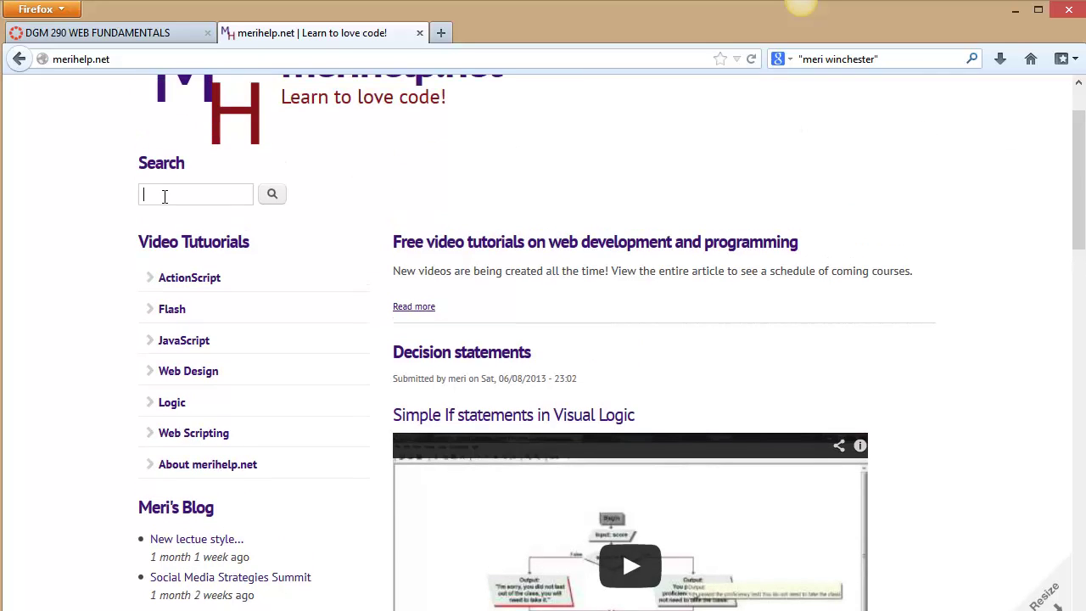
pyautogui.write('masking')
pyautogui.press('Return')
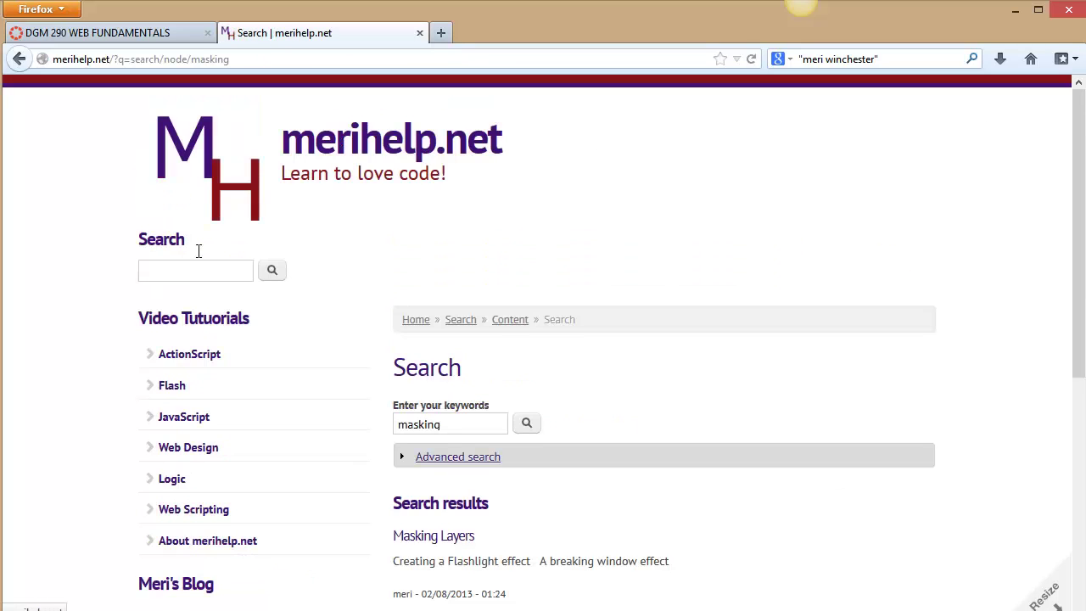
pyautogui.scroll(-8, 249, 327)
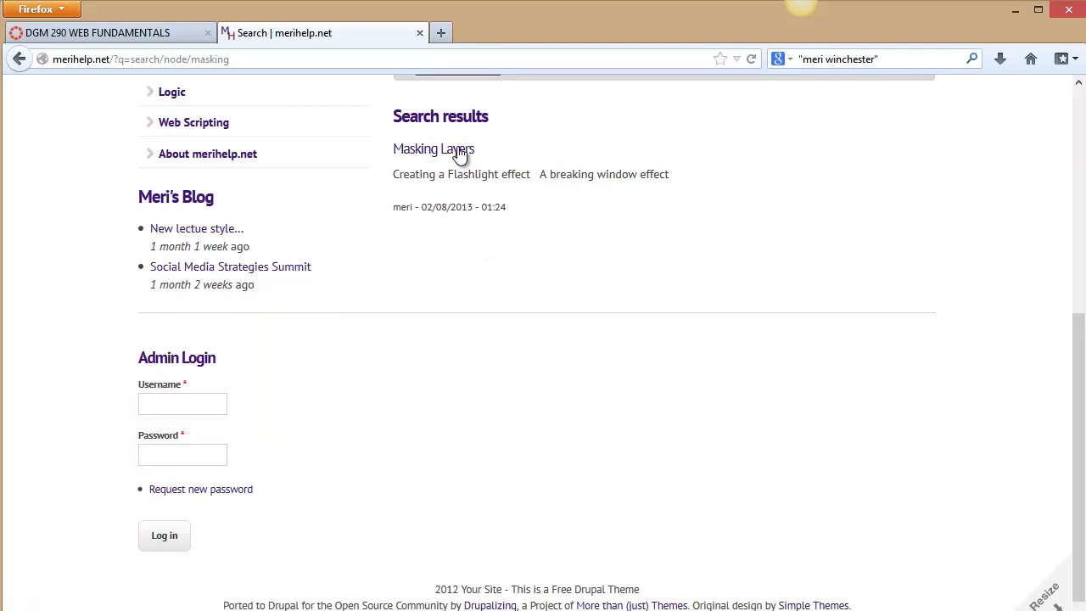
pyautogui.click(458, 150)
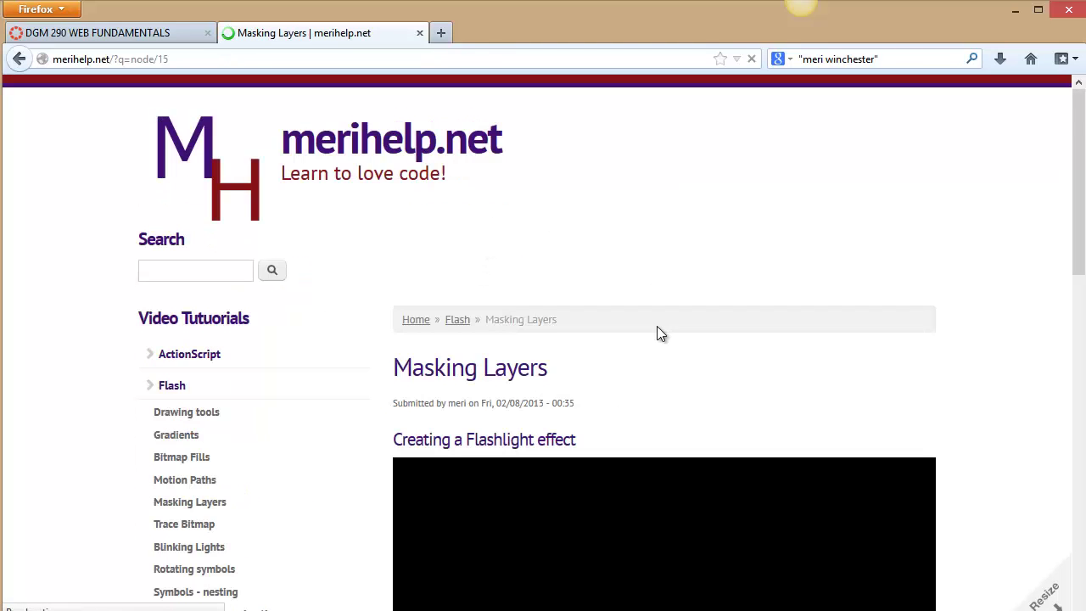
pyautogui.scroll(-3, 656, 352)
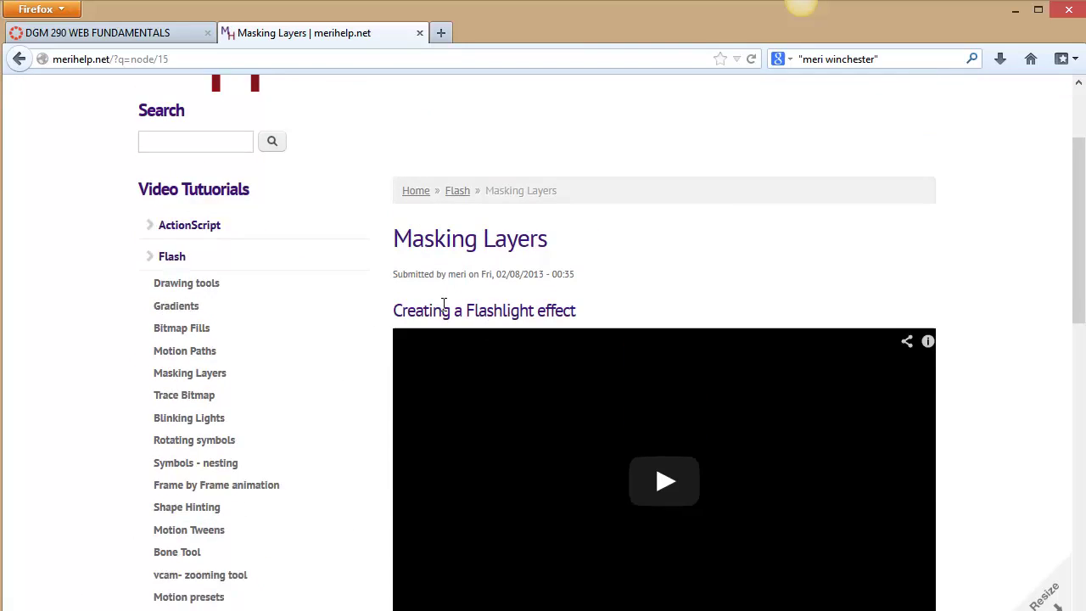
pyautogui.scroll(1, 201, 259)
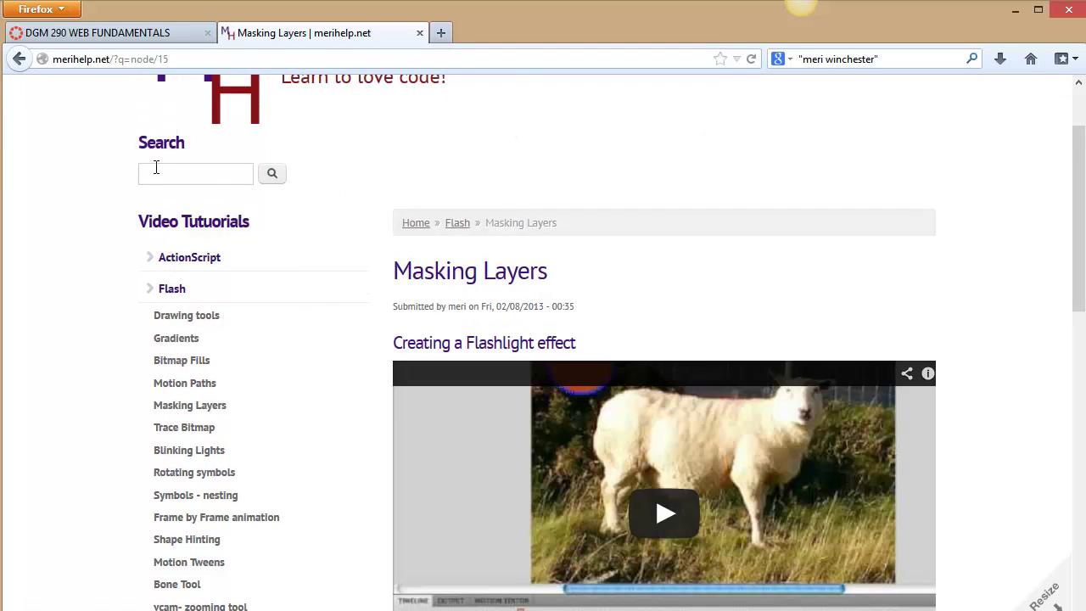
pyautogui.scroll(2, 391, 301)
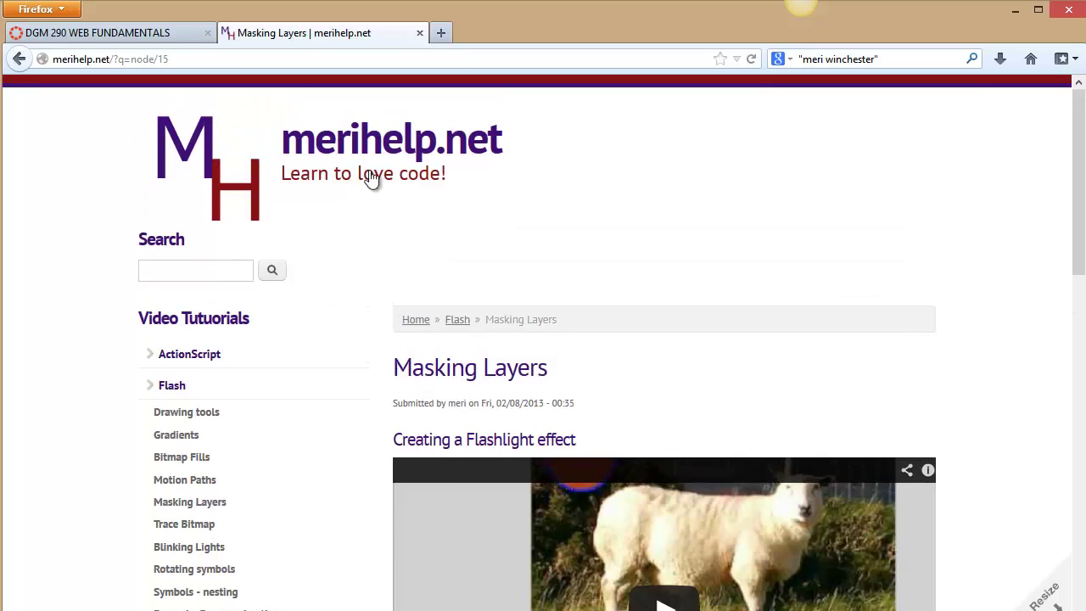
# - Search the web for 'google alerts' from the Firefox search bar
pyautogui.click(867, 63)
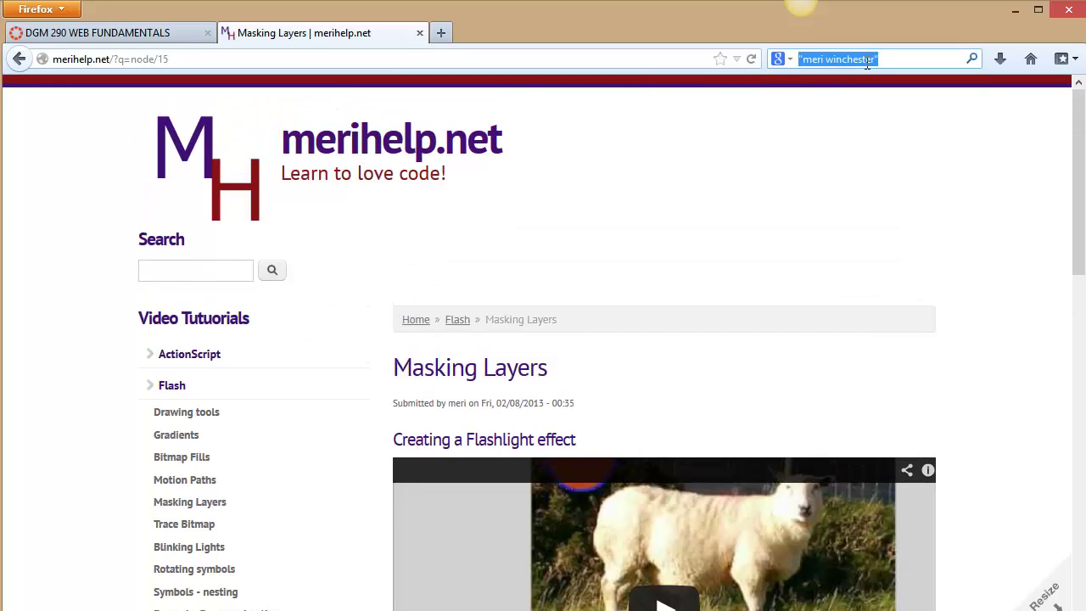
pyautogui.write('google al')
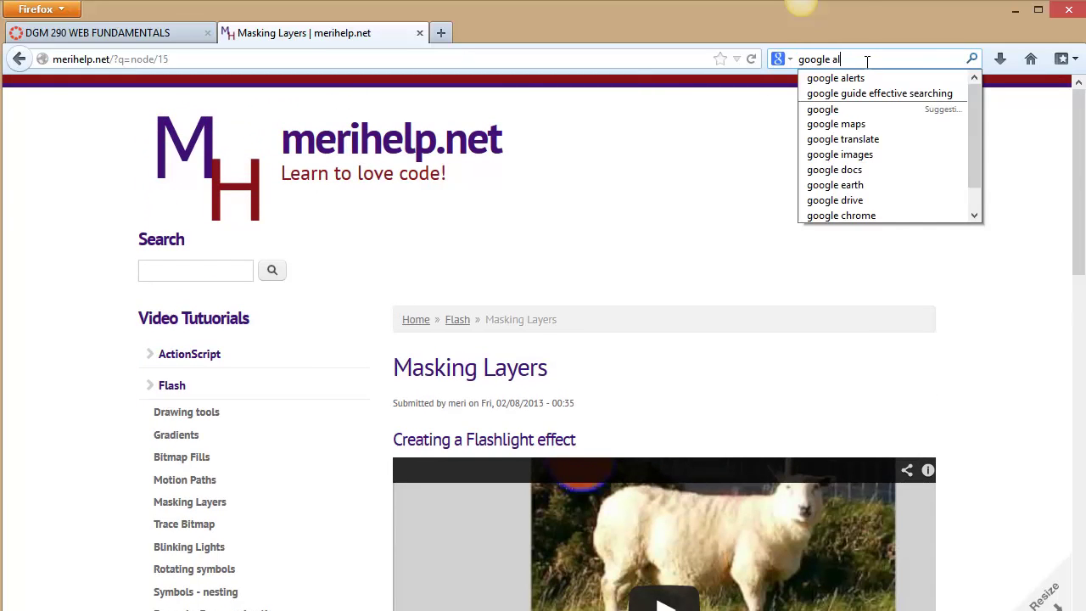
pyautogui.write('erts')
pyautogui.press('Return')
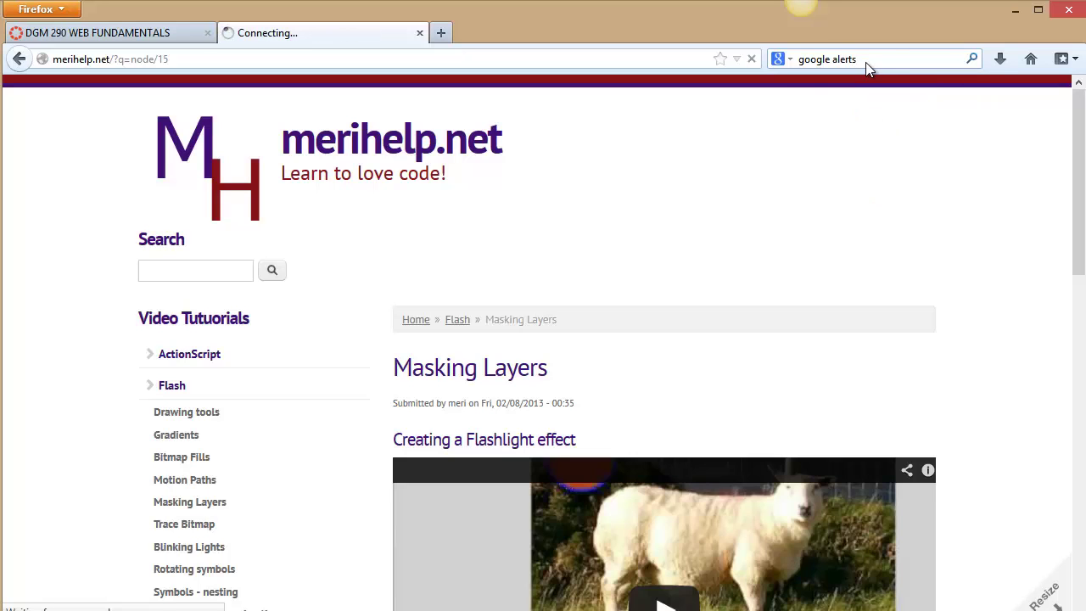